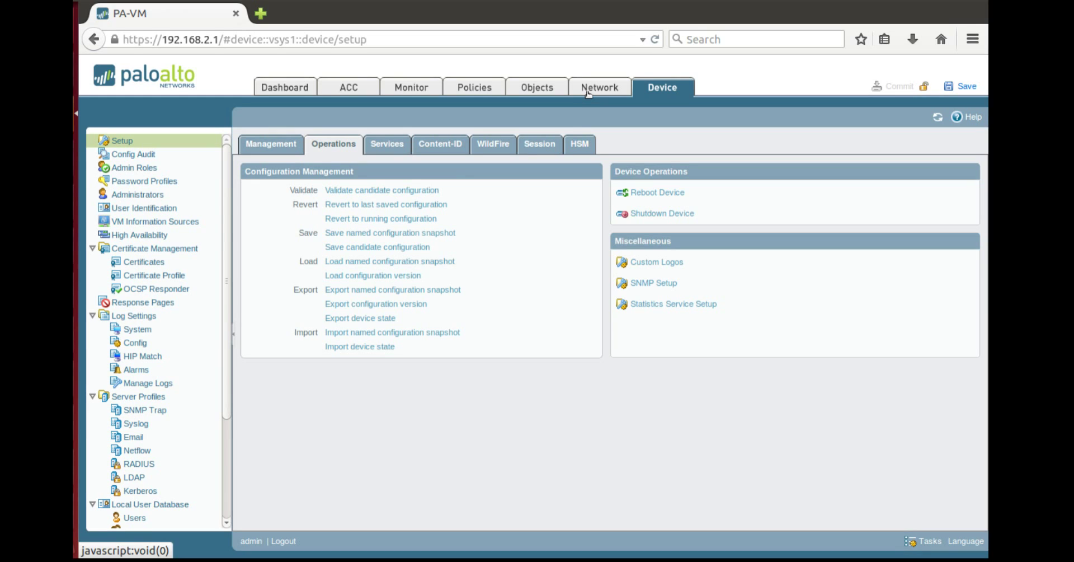
Step: Confirm the Trust-L3 zone has Enable User Identification checked, then close it unchanged
click(587, 93)
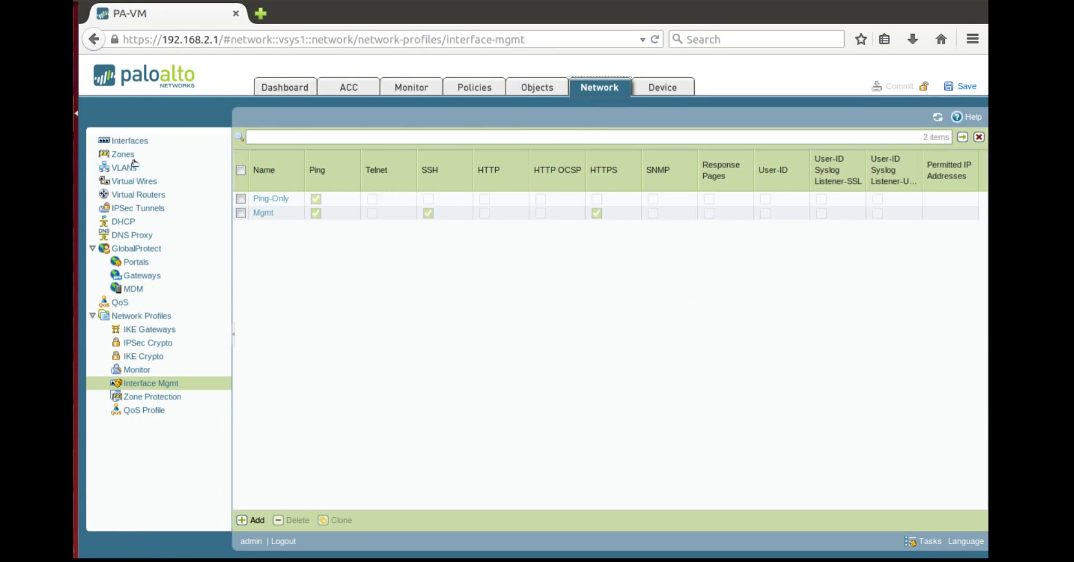
click(124, 156)
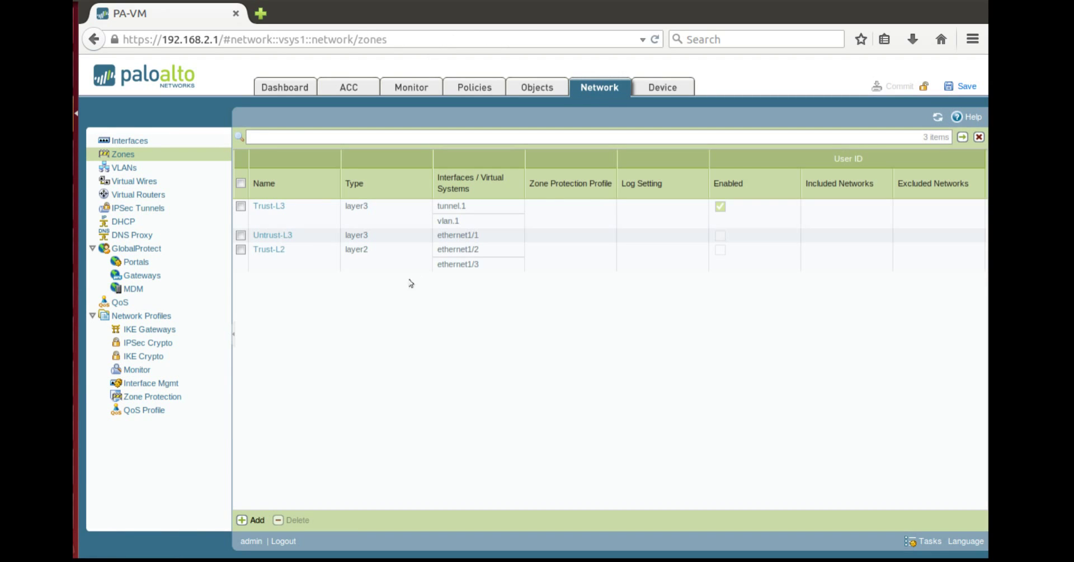
click(267, 209)
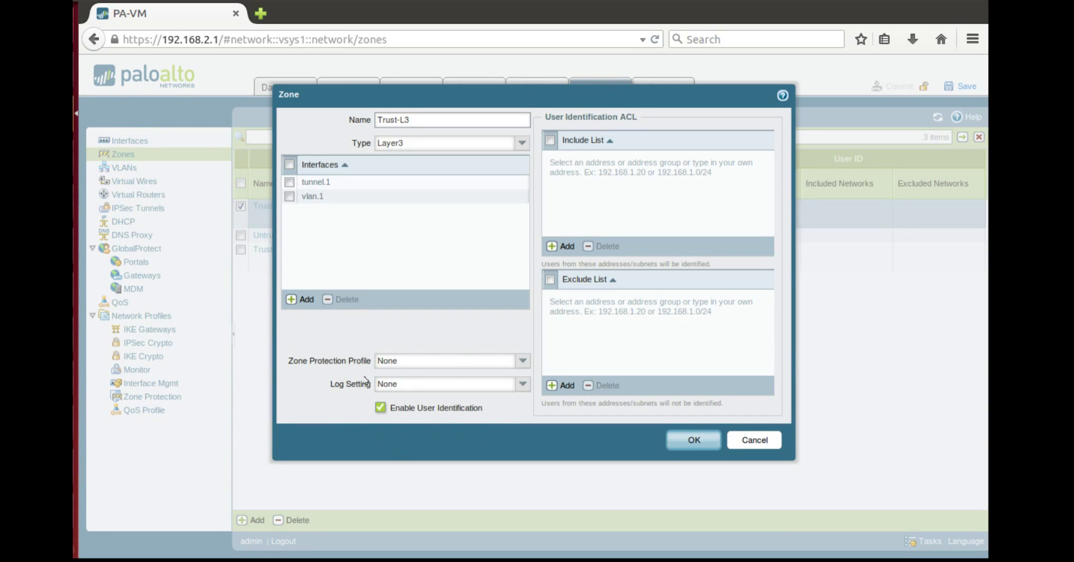
click(753, 440)
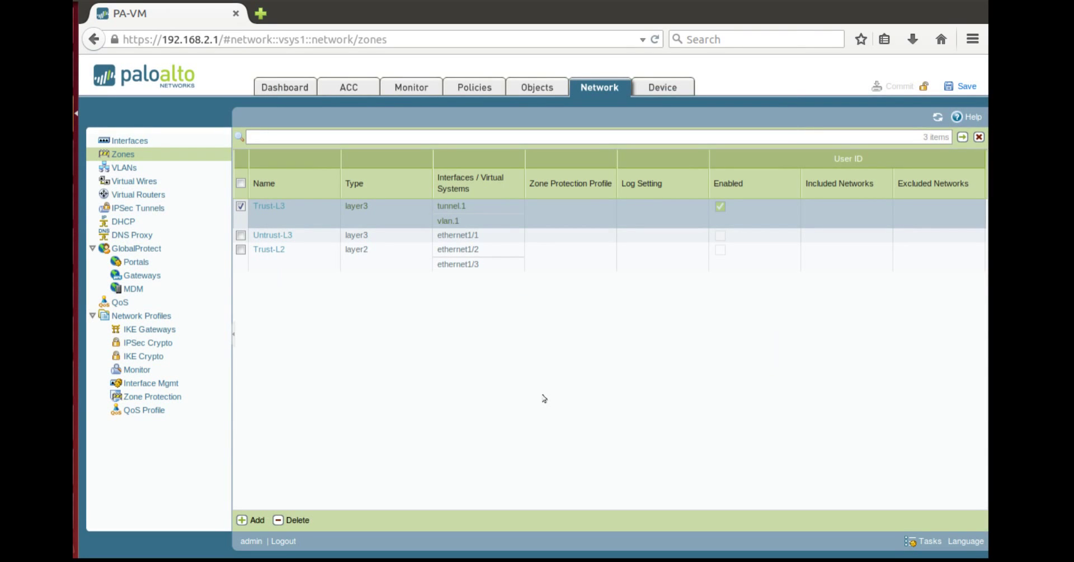
Step: Enable Response Pages in the Mgmt interface management profile and save it
click(161, 386)
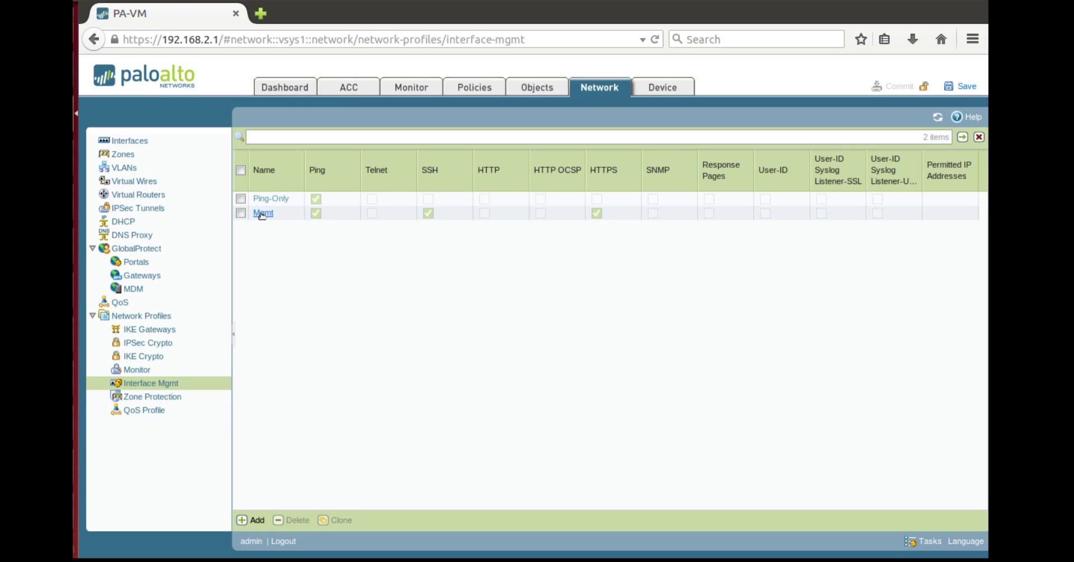
click(261, 215)
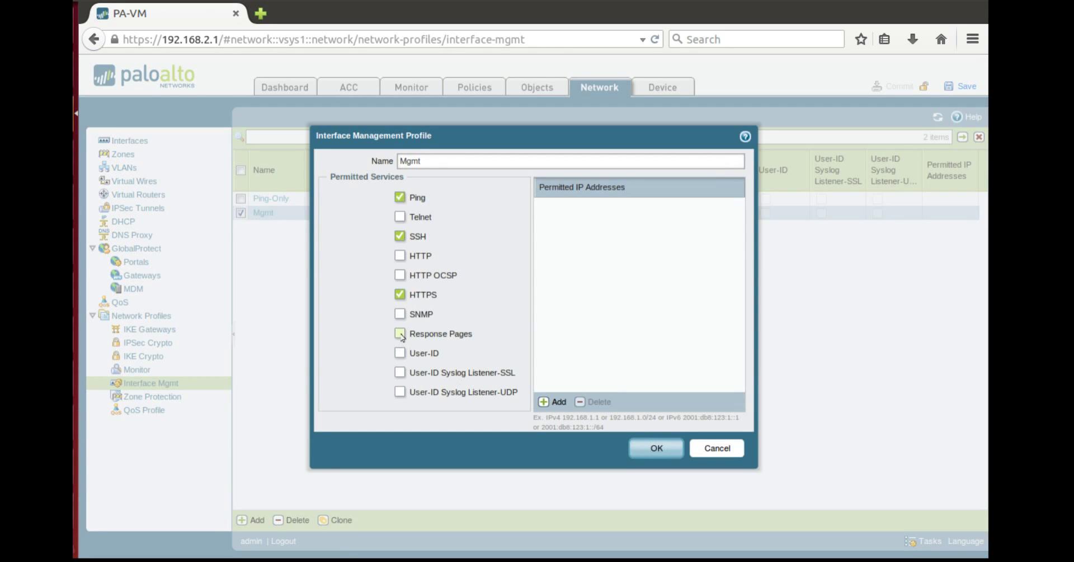
click(400, 334)
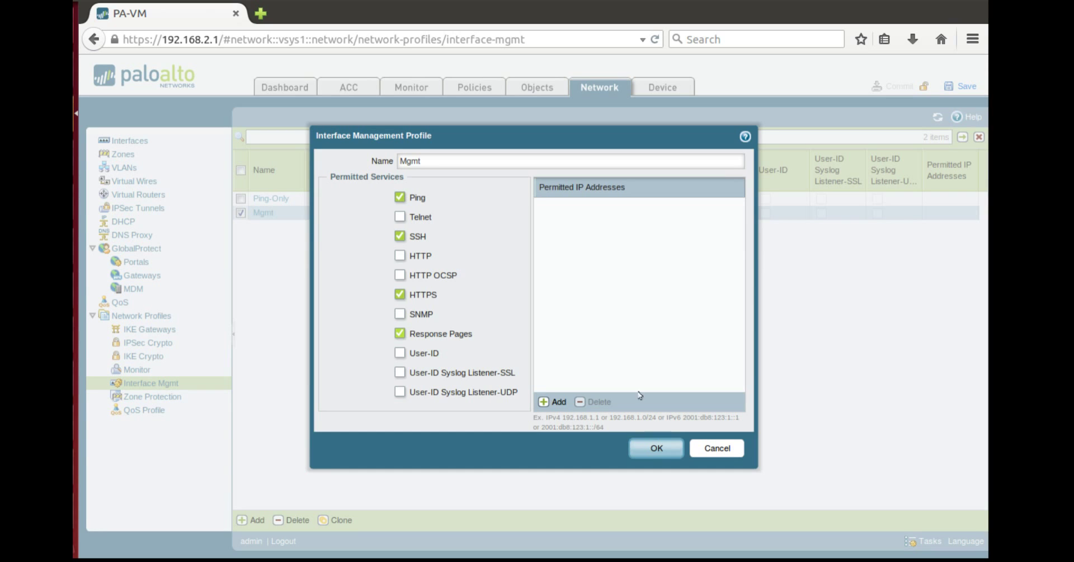
click(658, 449)
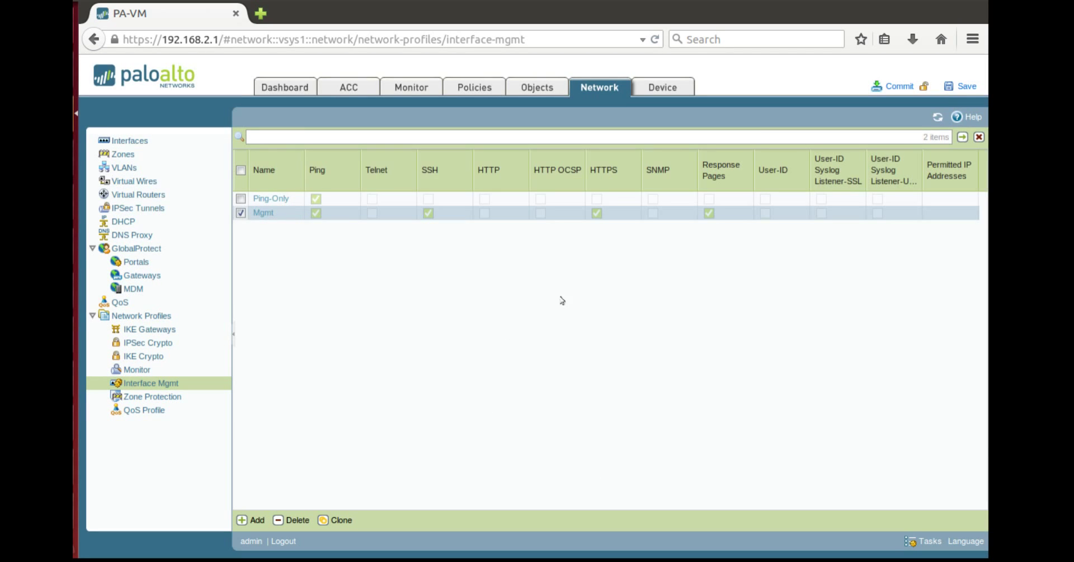
Step: In Captive Portal settings, choose server certificate TEST-1 and authentication profile LOCAL
click(663, 86)
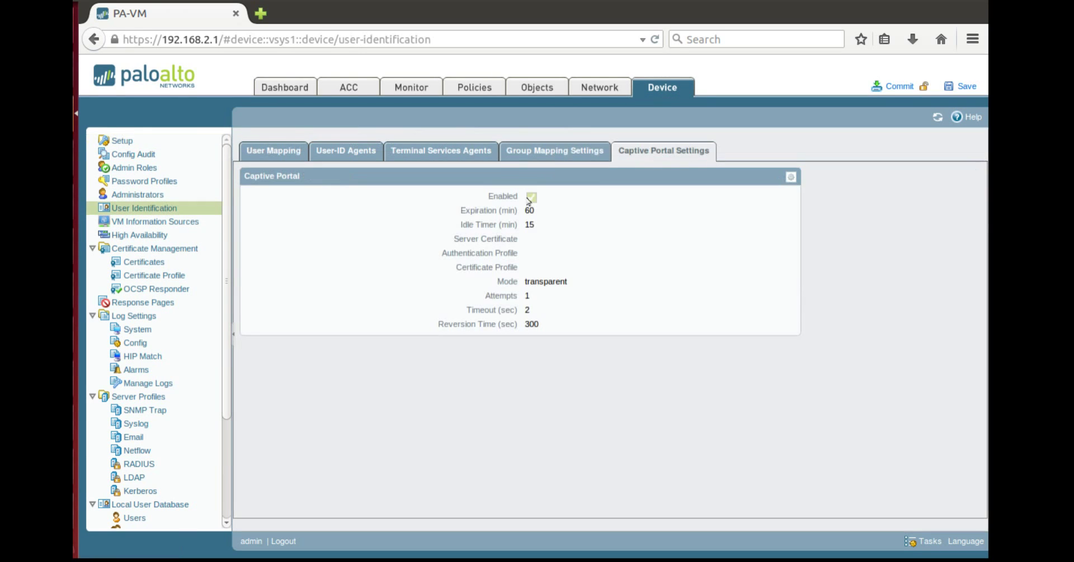
click(791, 177)
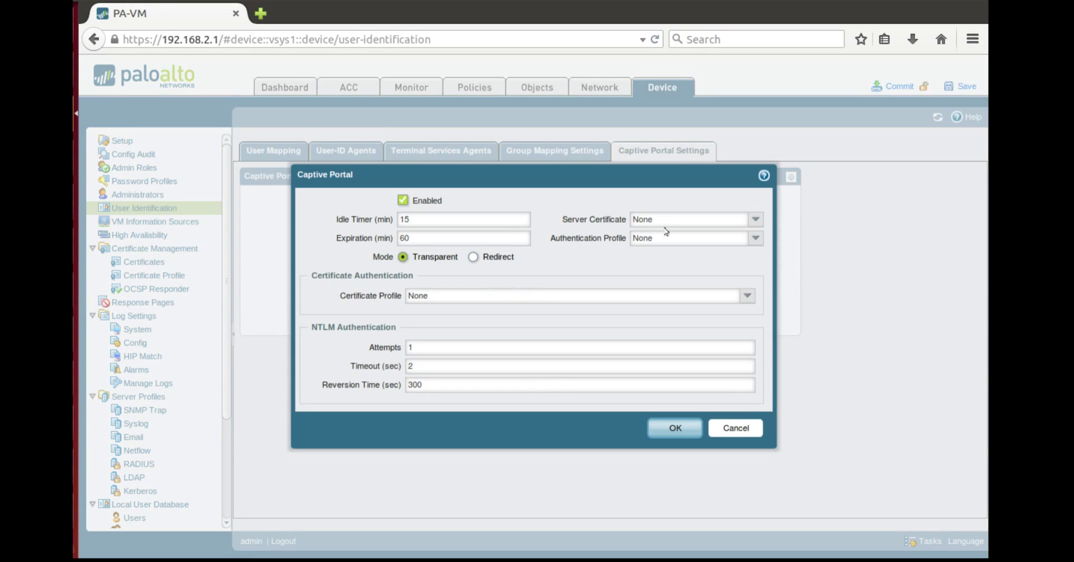
click(752, 220)
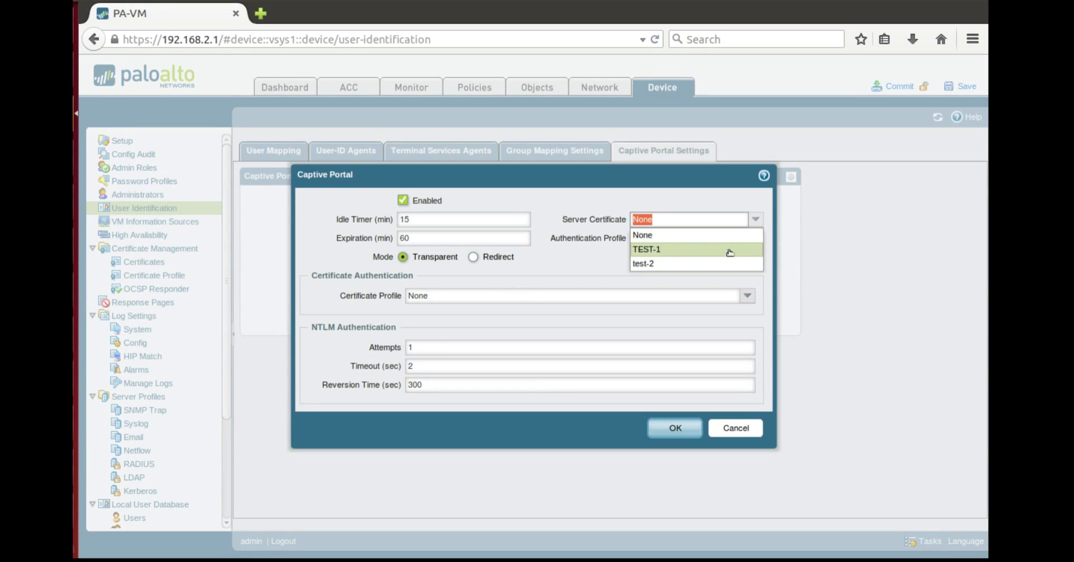
click(730, 252)
click(755, 239)
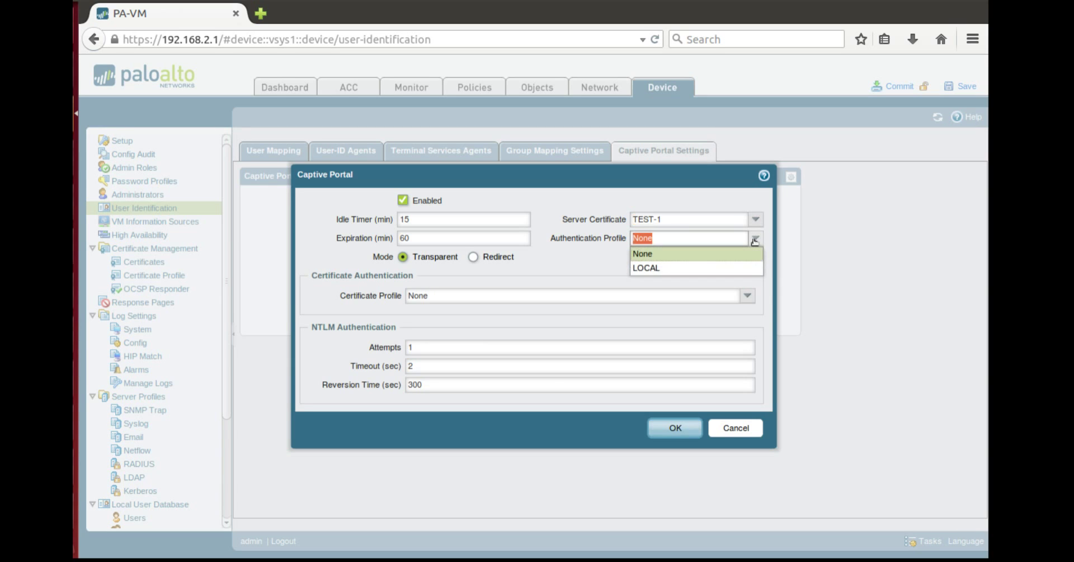
click(691, 269)
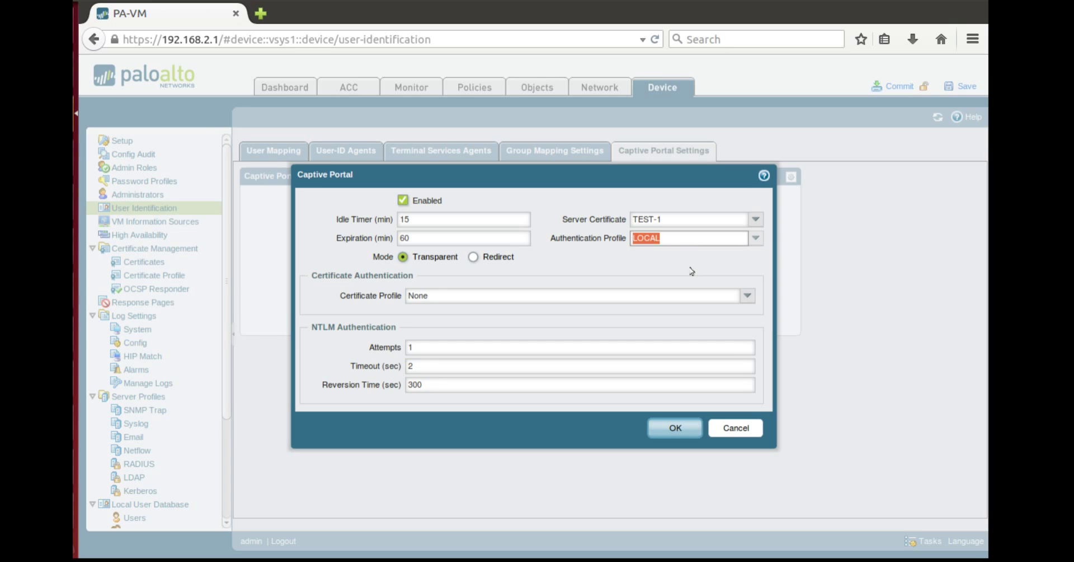
click(692, 271)
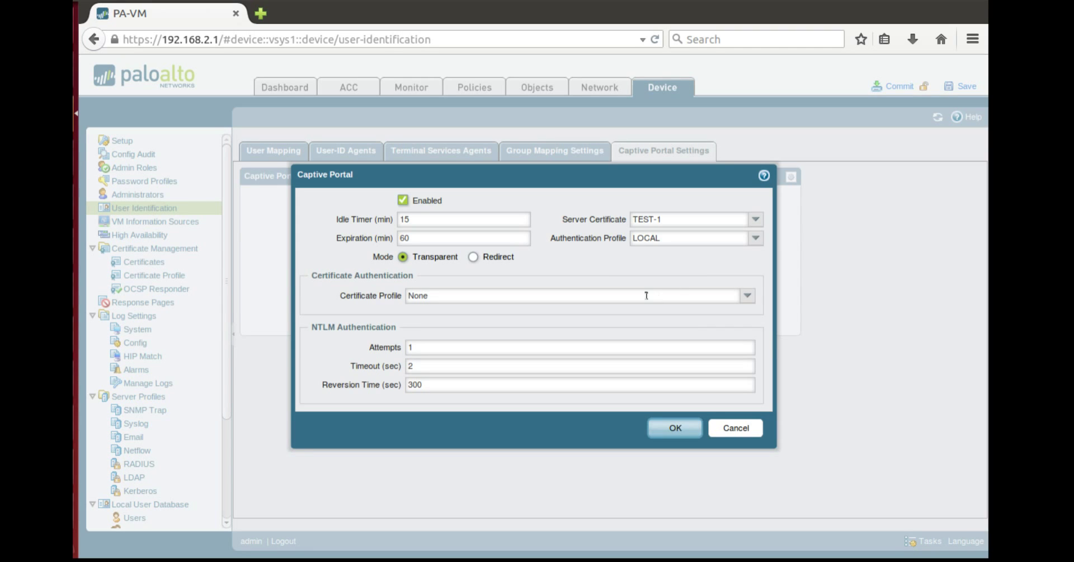
Step: Switch Captive Portal to Redirect mode with redirect host 192.168.2.1 and save
click(471, 257)
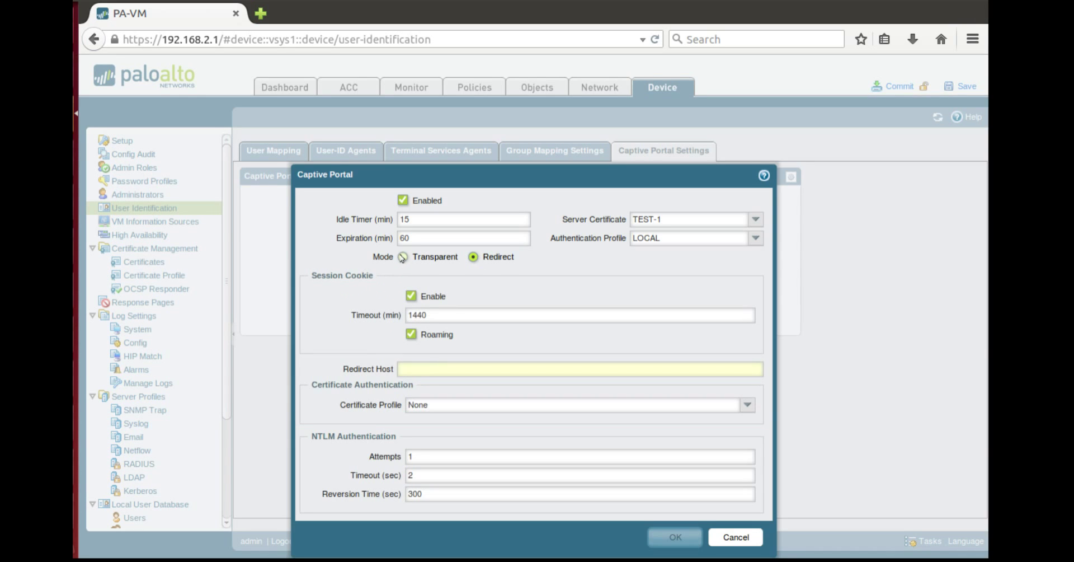
click(428, 364)
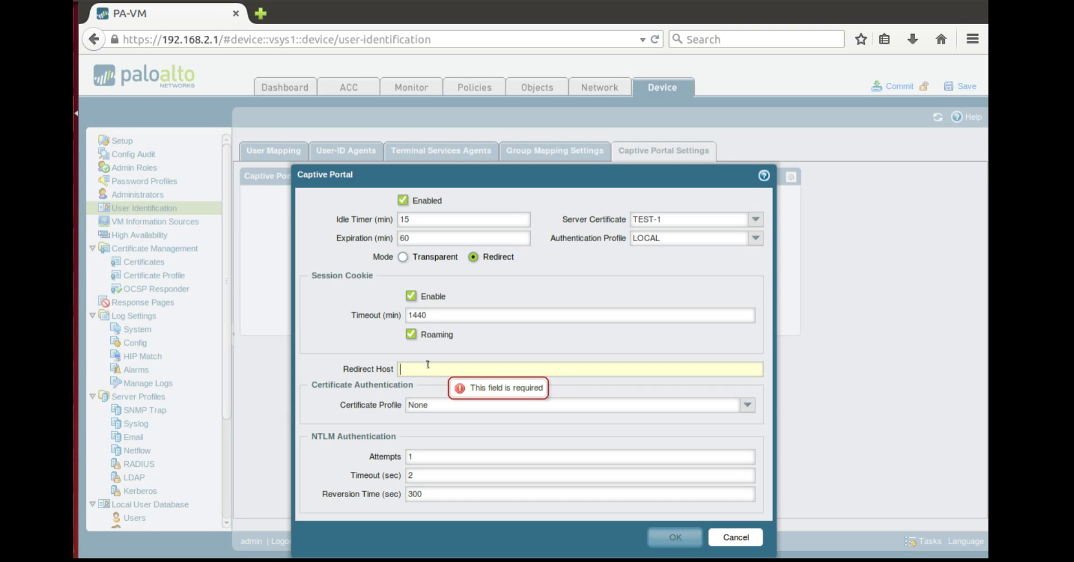
text(1)
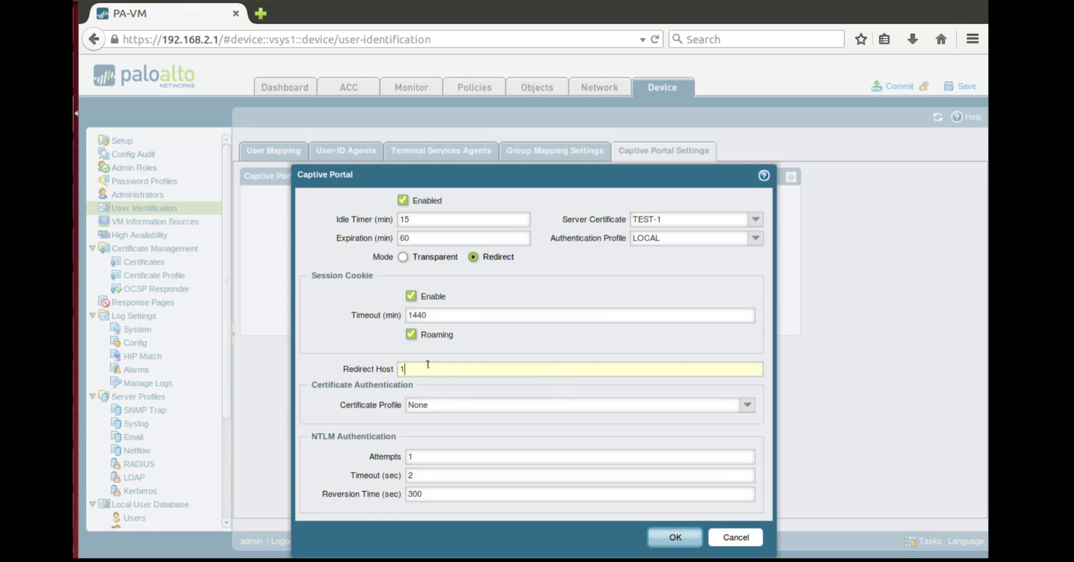
text(92.168.2.1)
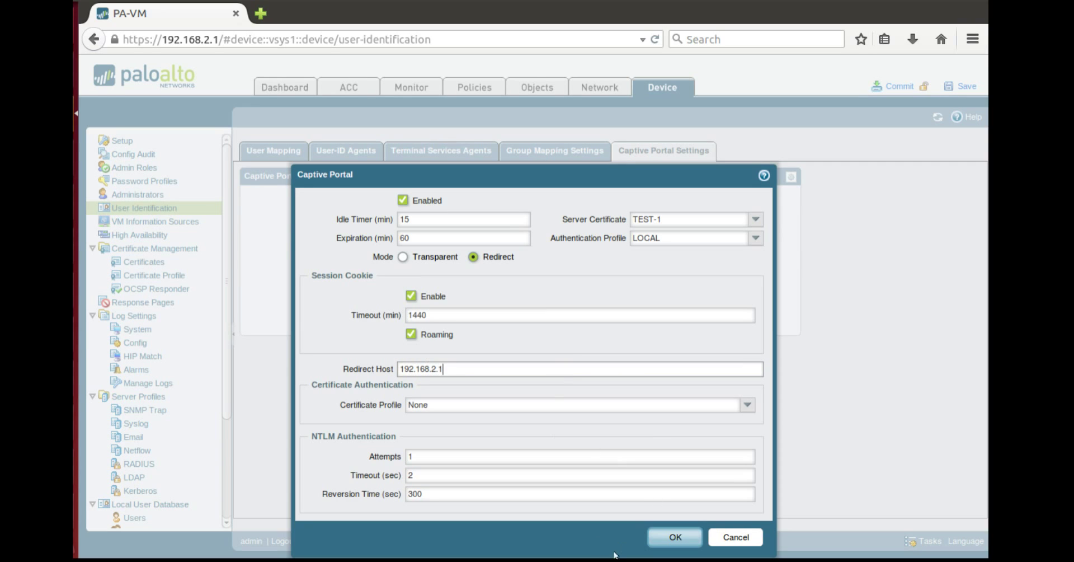
click(673, 538)
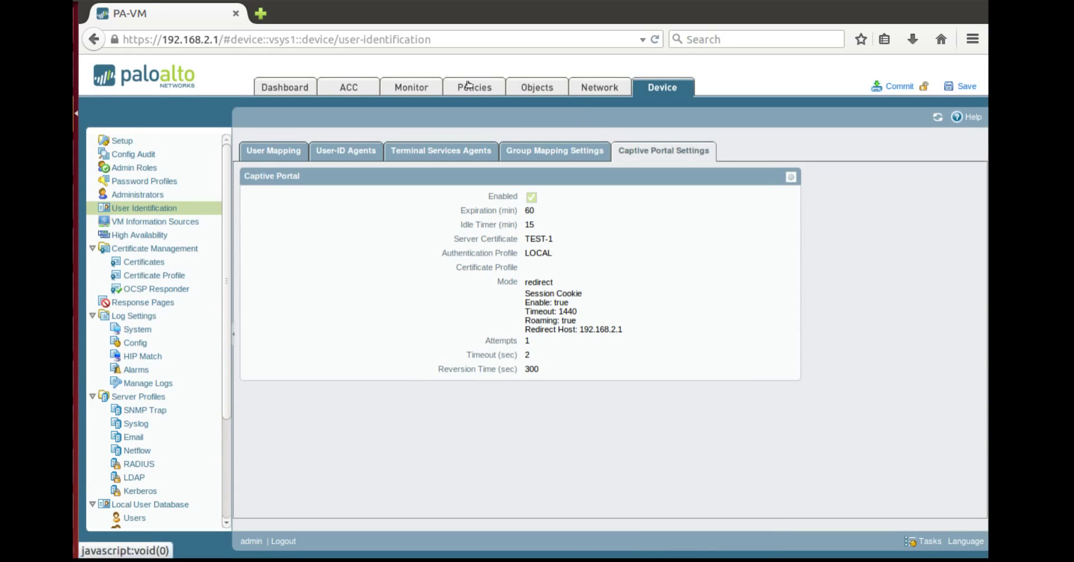
Step: Start a new captive portal policy rule named CPortal-1
click(469, 85)
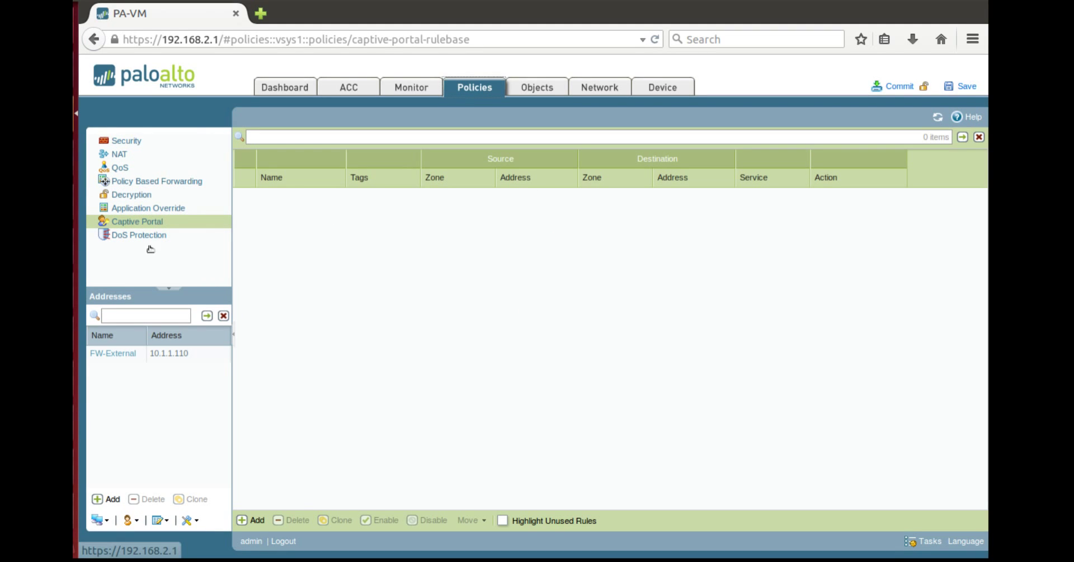
click(248, 524)
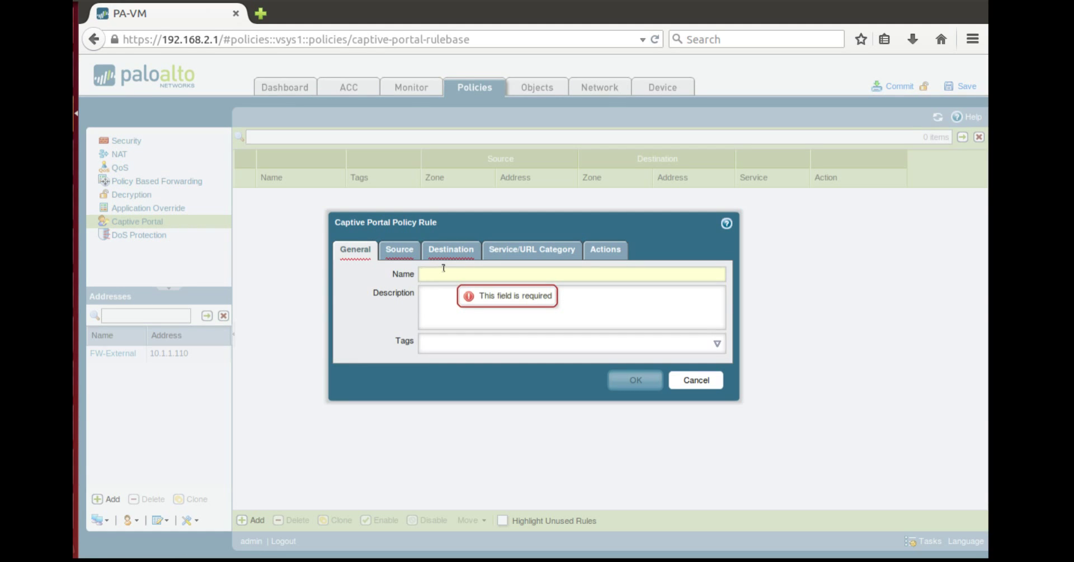
text(CPortal)
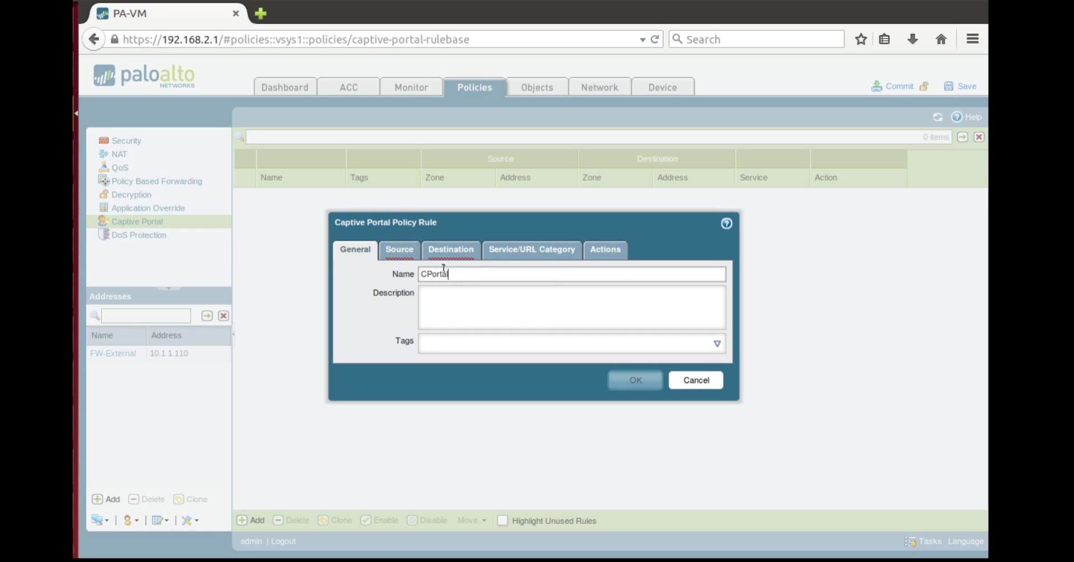
text(-1)
Step: Set the rule's source zone to Trust-L3 and destination zone to Untrust-L3
click(395, 250)
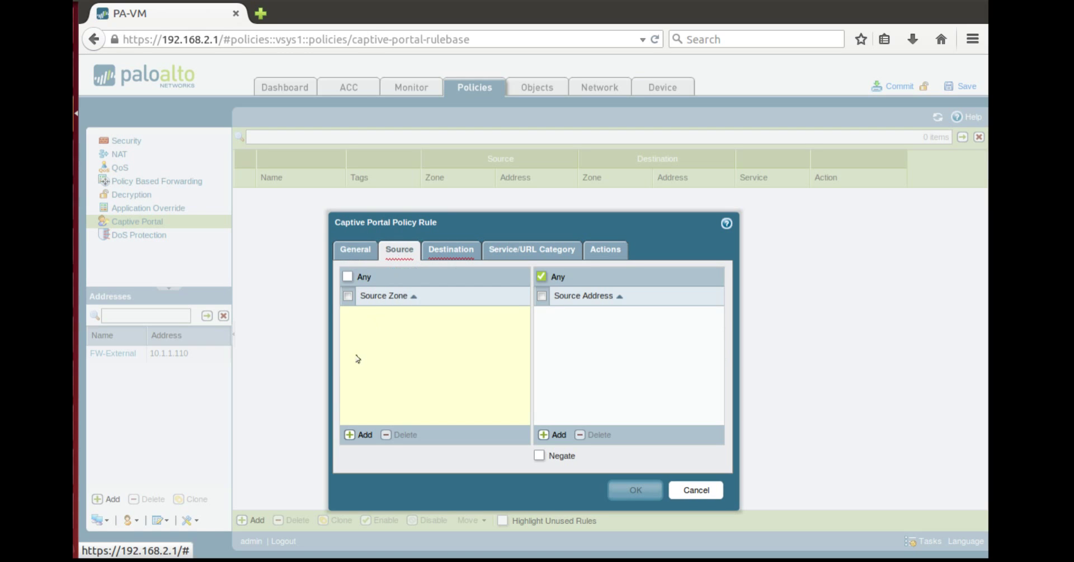
click(358, 435)
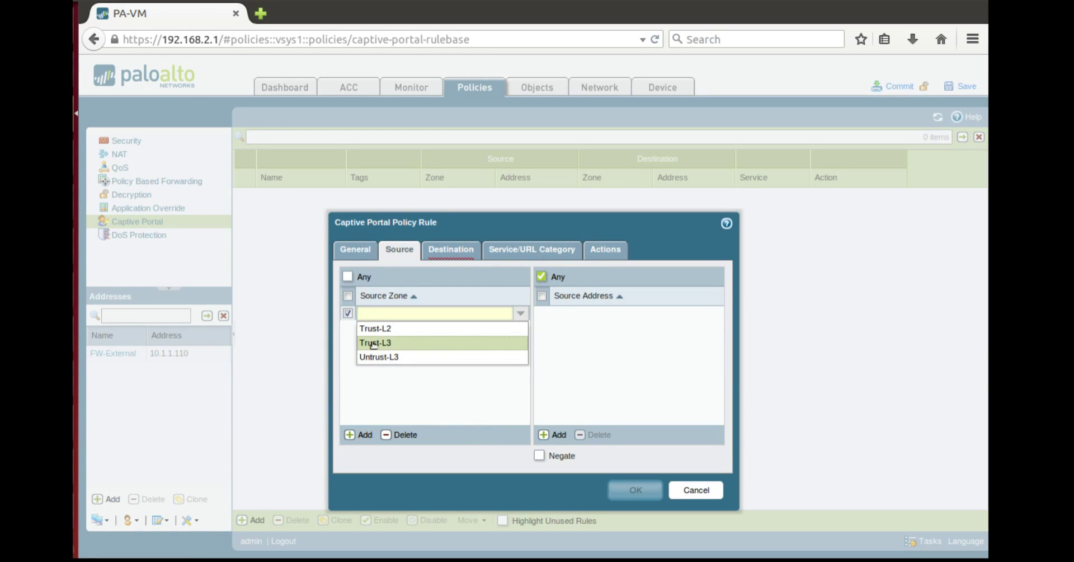
click(373, 343)
click(442, 256)
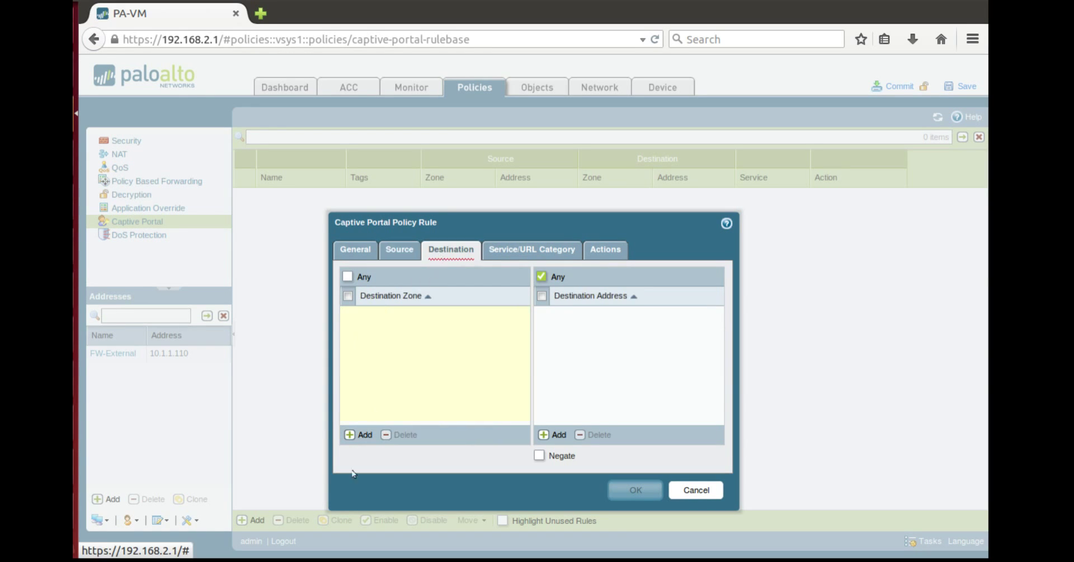
click(358, 435)
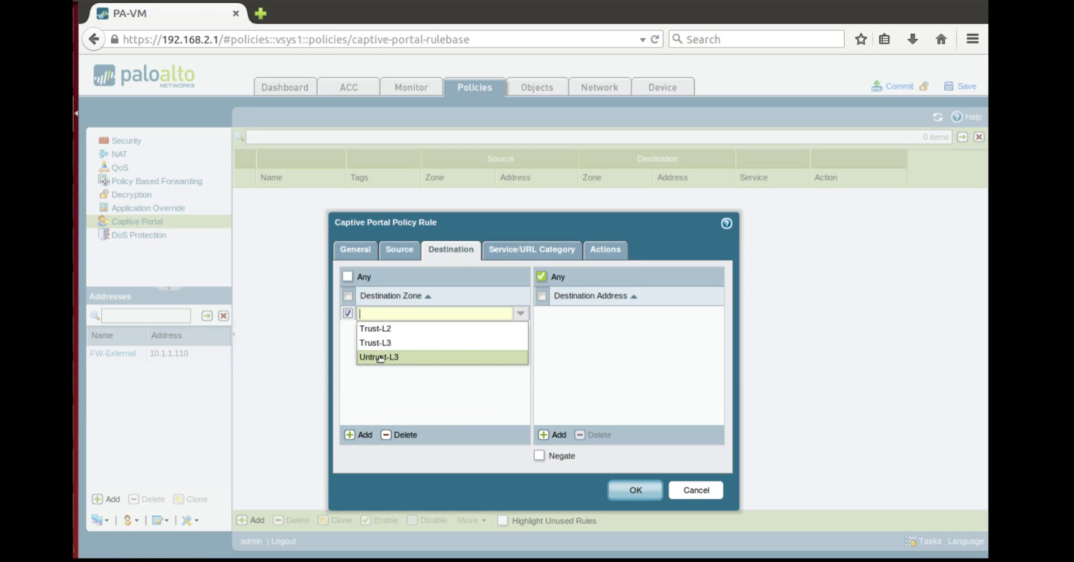
click(379, 358)
click(531, 256)
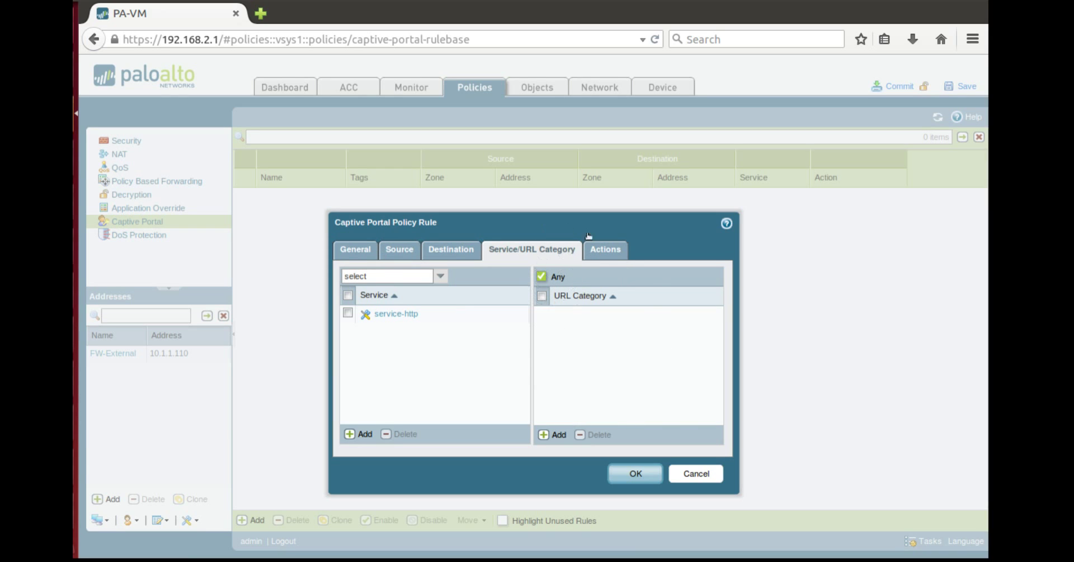
Step: Set the CPortal-1 rule's action to web-form and save the rule
click(606, 254)
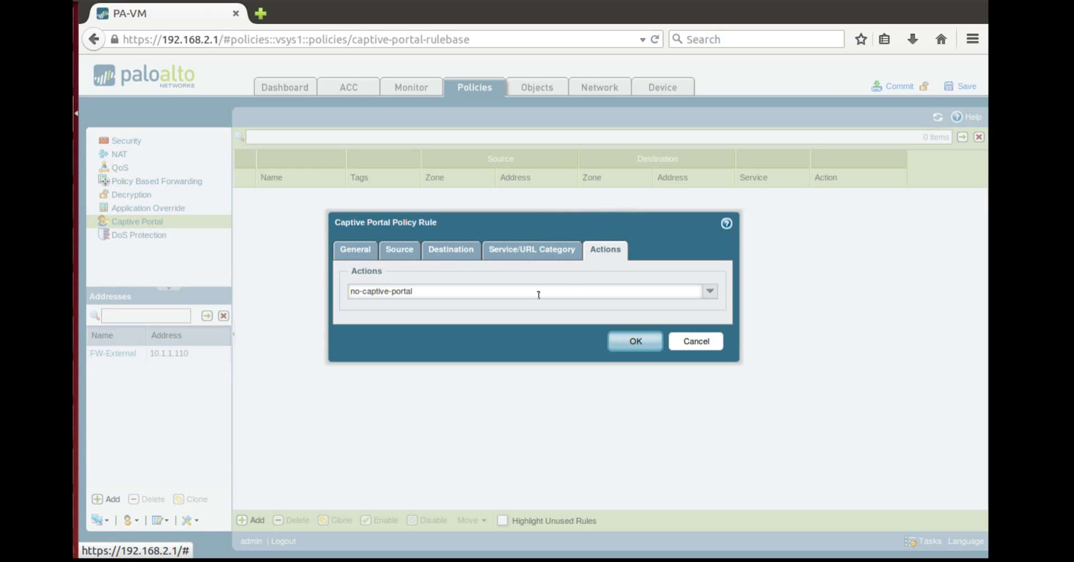
click(709, 292)
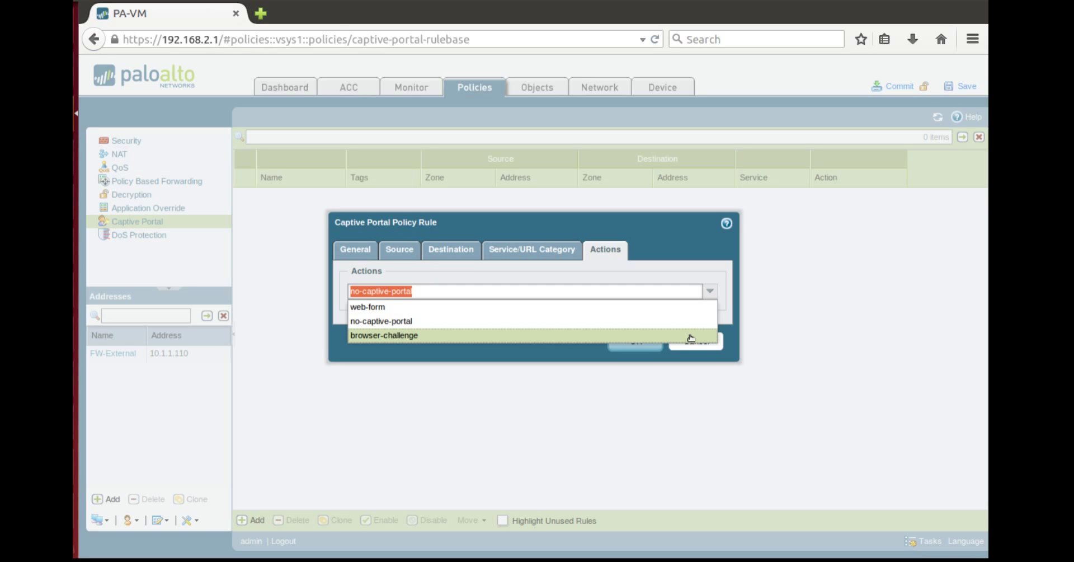
click(646, 308)
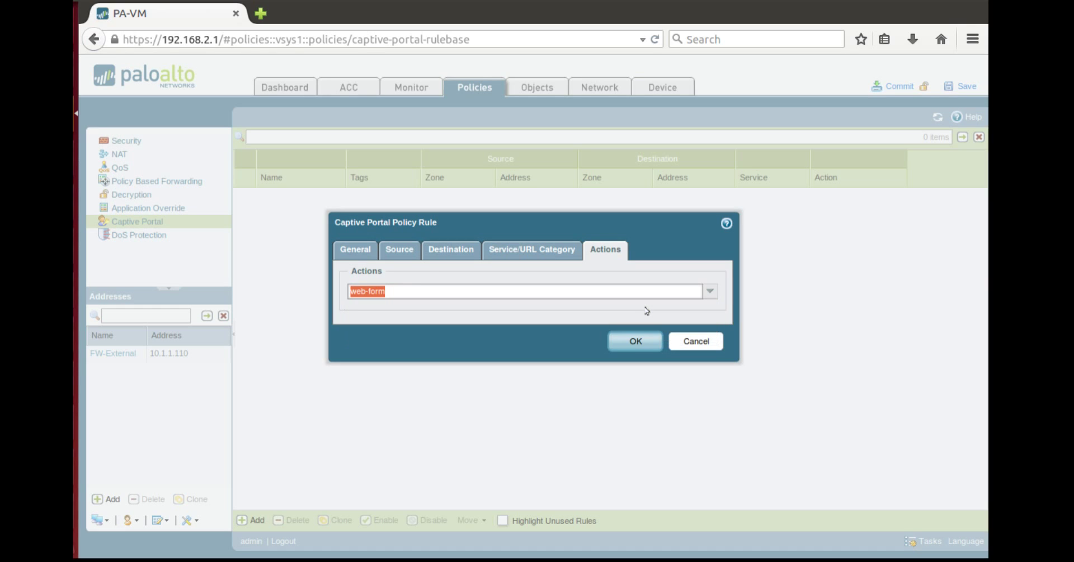
click(632, 339)
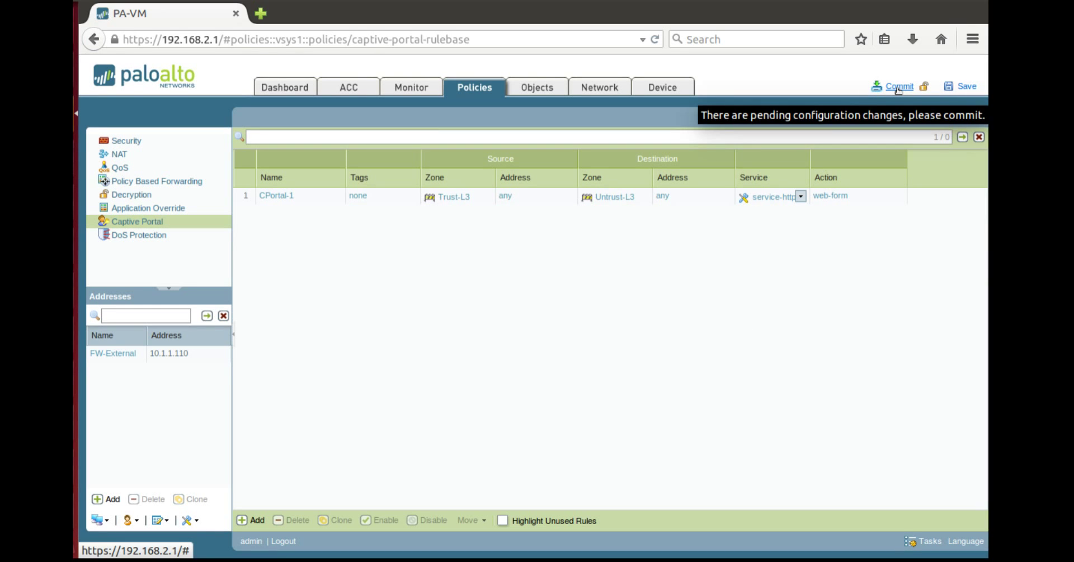
Step: Commit the pending configuration, confirm it, and close the successful commit result
click(898, 89)
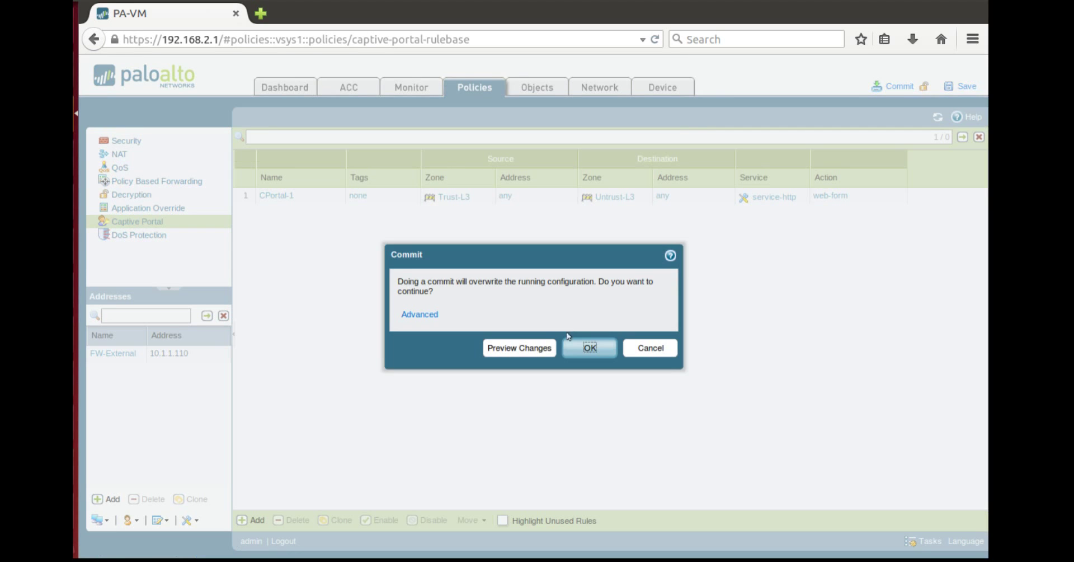
click(596, 348)
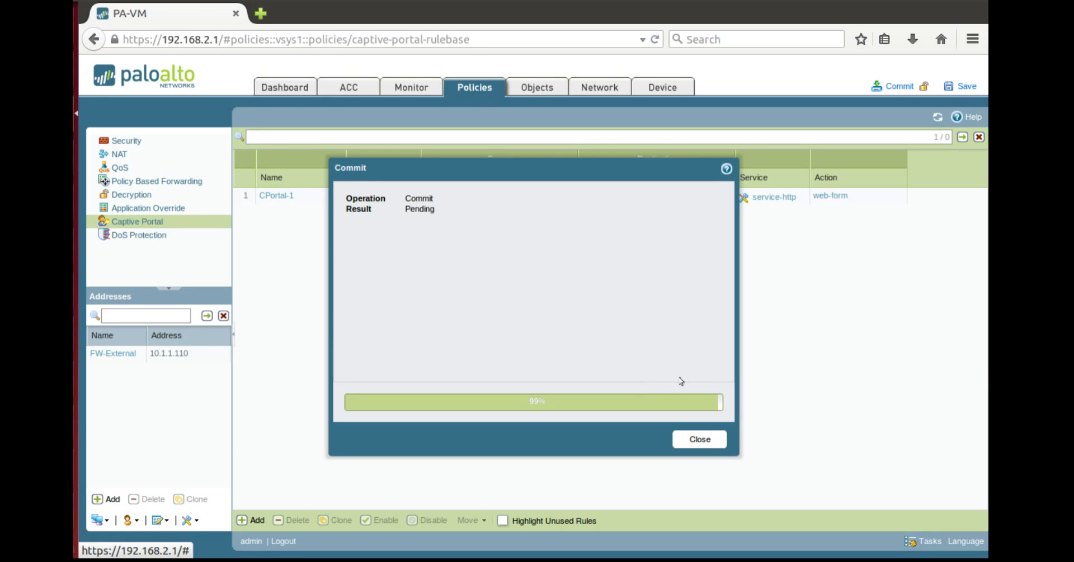
click(700, 440)
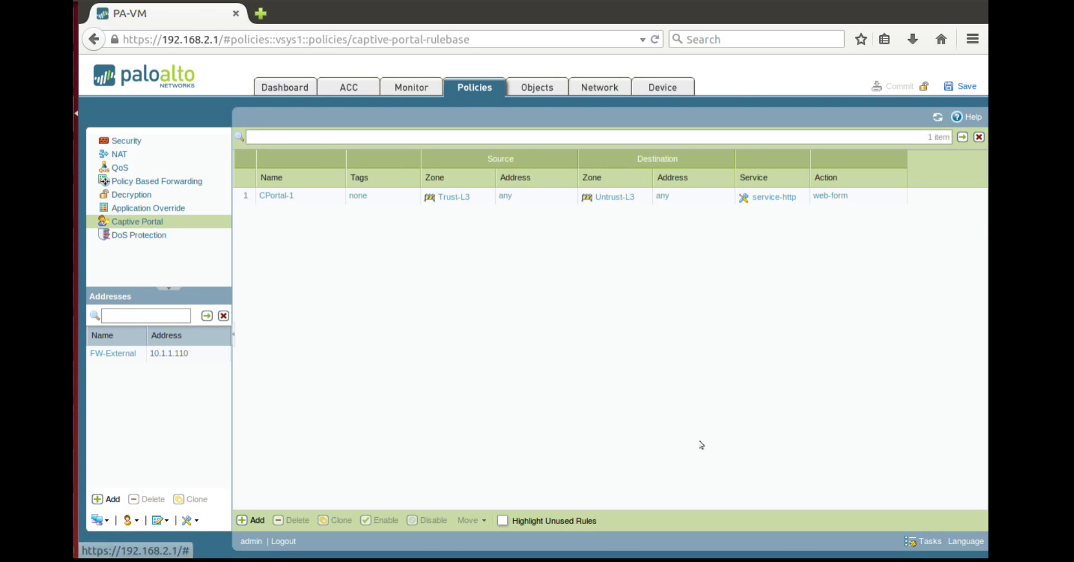
Step: Load google.com.au in a new Firefox tab
click(260, 14)
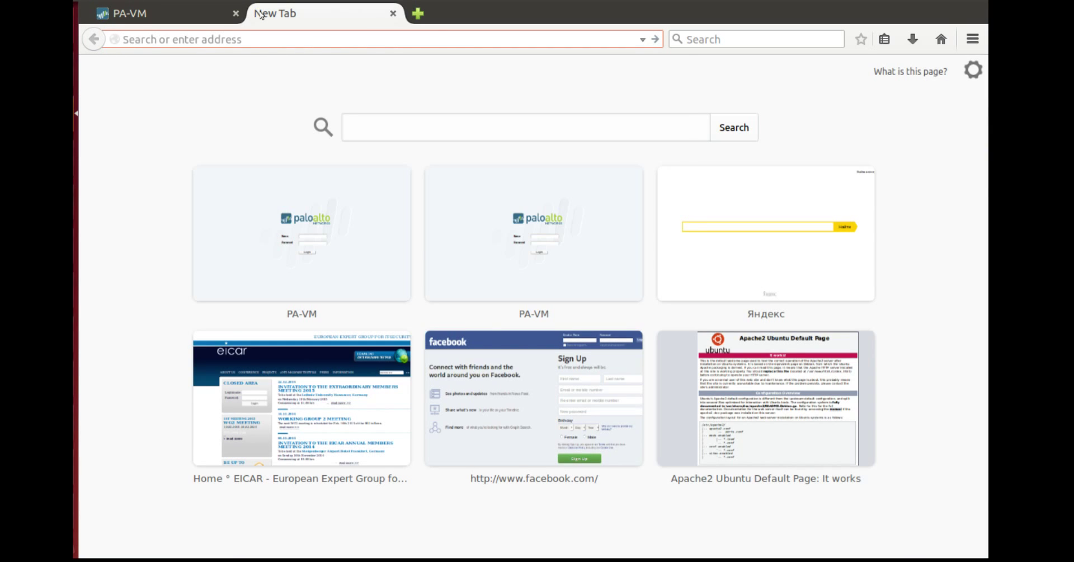
text(google.com.au)
key(Down)
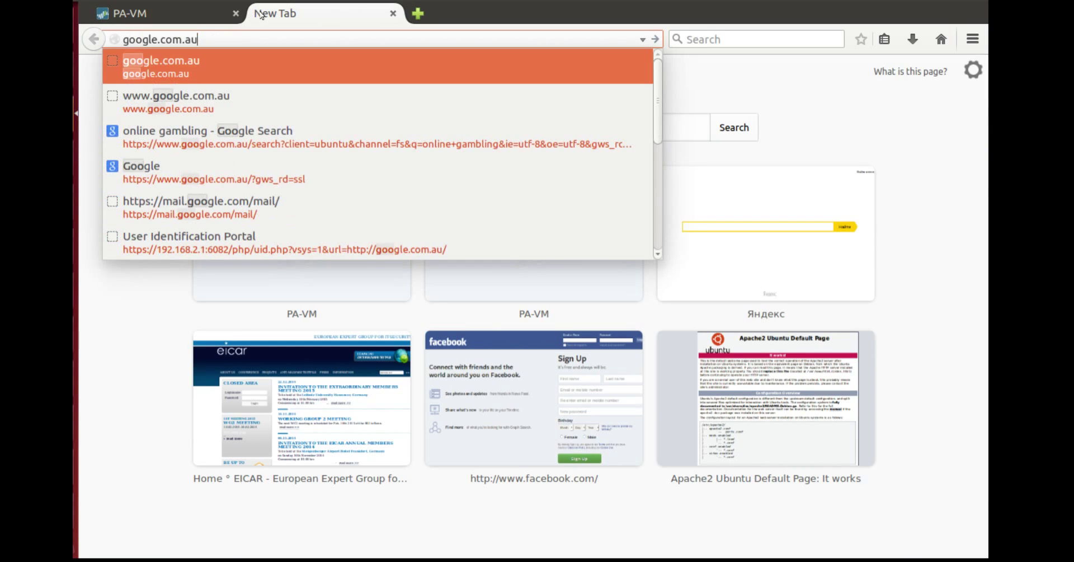
key(Return)
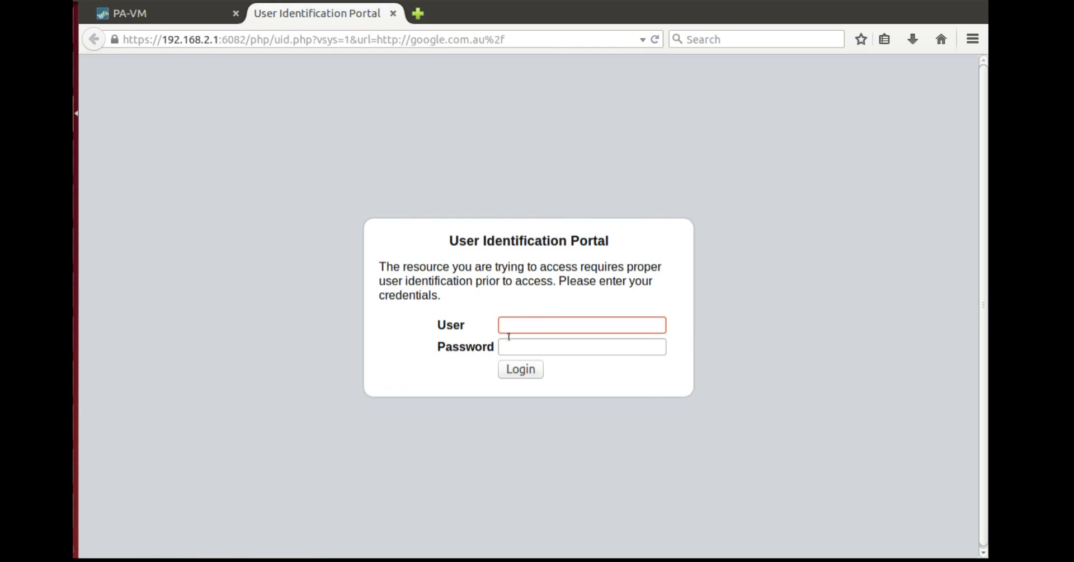
Step: Log in to the User Identification Portal with the saved username and its password
click(537, 324)
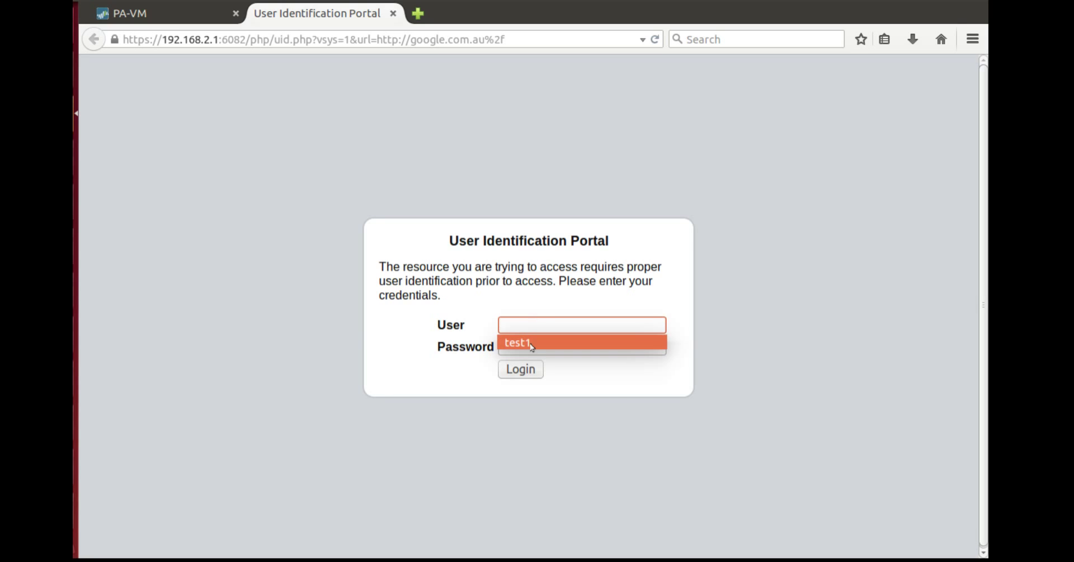
click(531, 342)
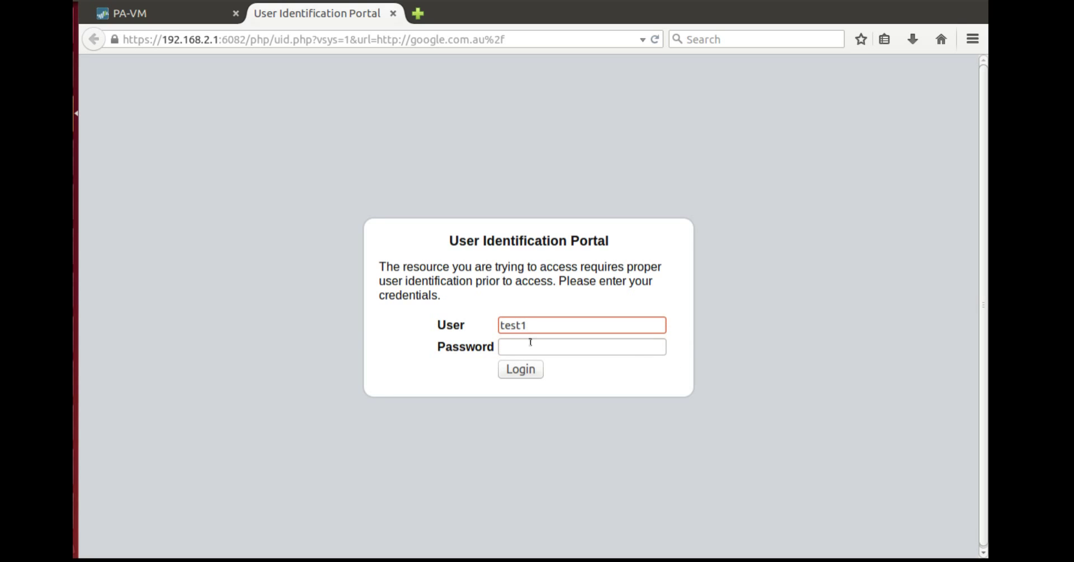
click(530, 342)
text(test1)
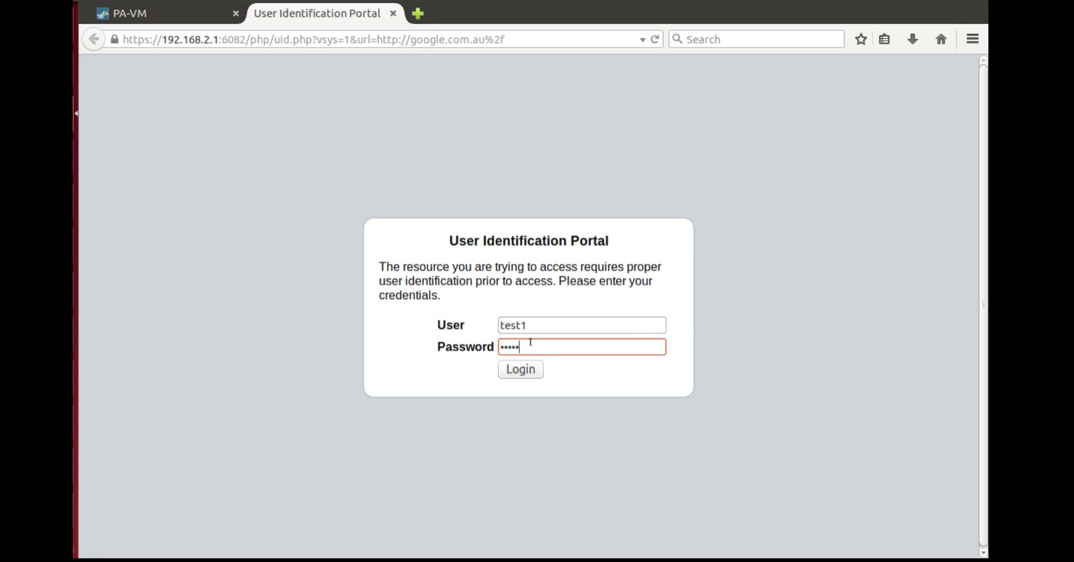
key(Return)
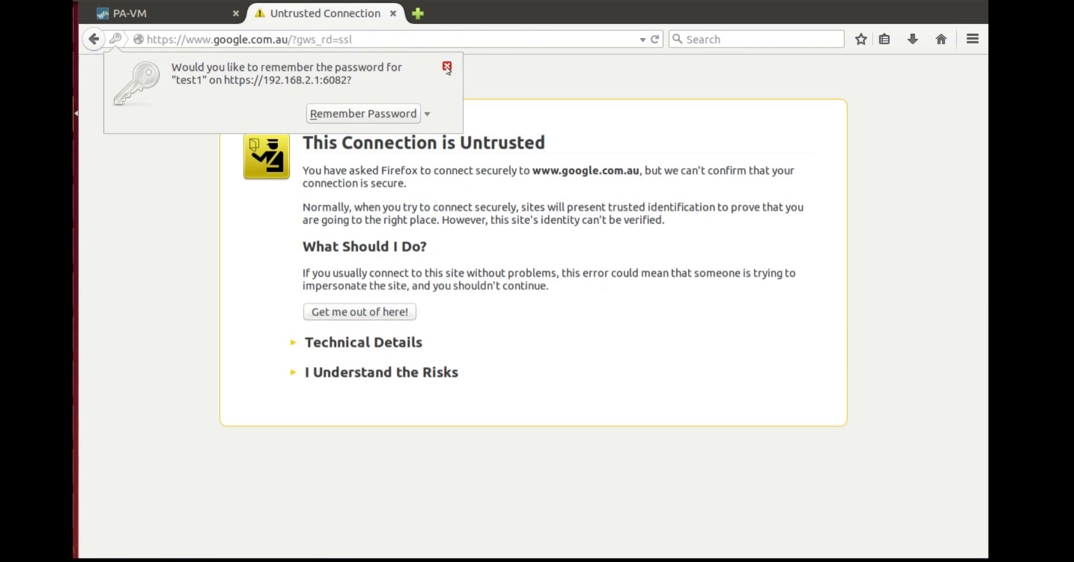
click(447, 66)
Step: Add and confirm a security exception for google.com.au's certificate
click(384, 370)
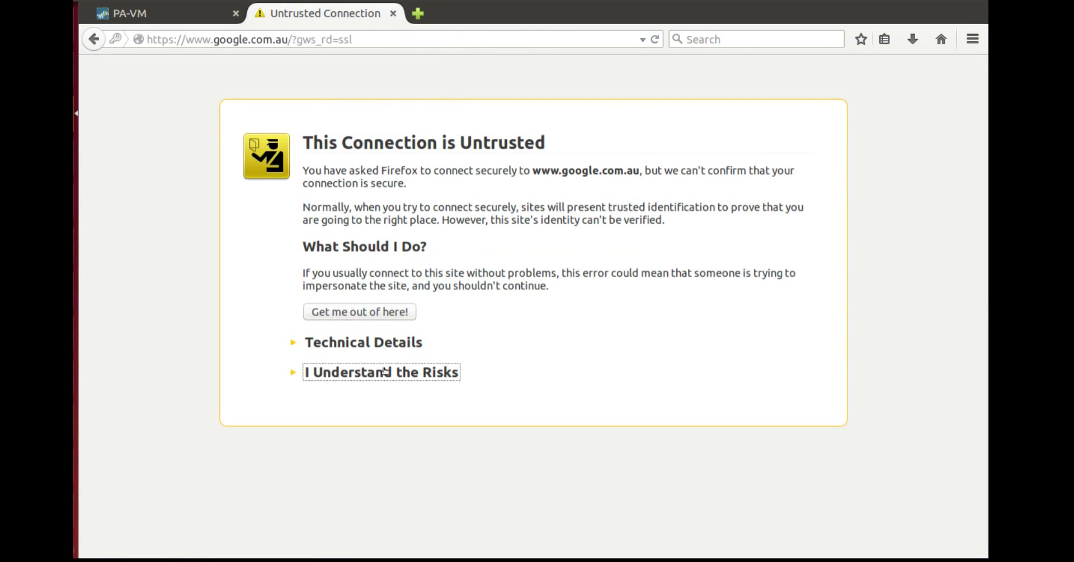
click(351, 472)
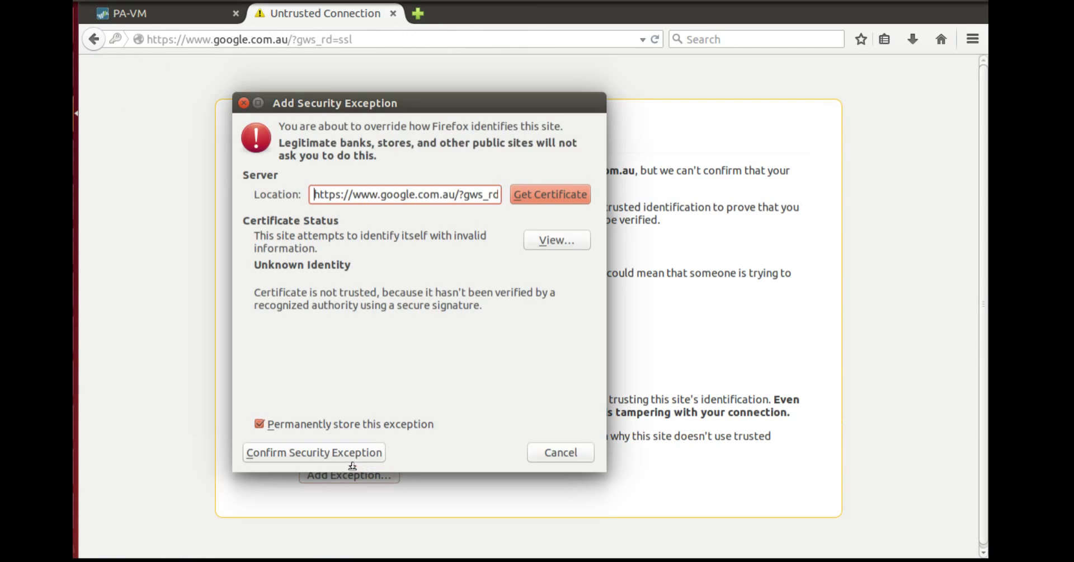
click(349, 453)
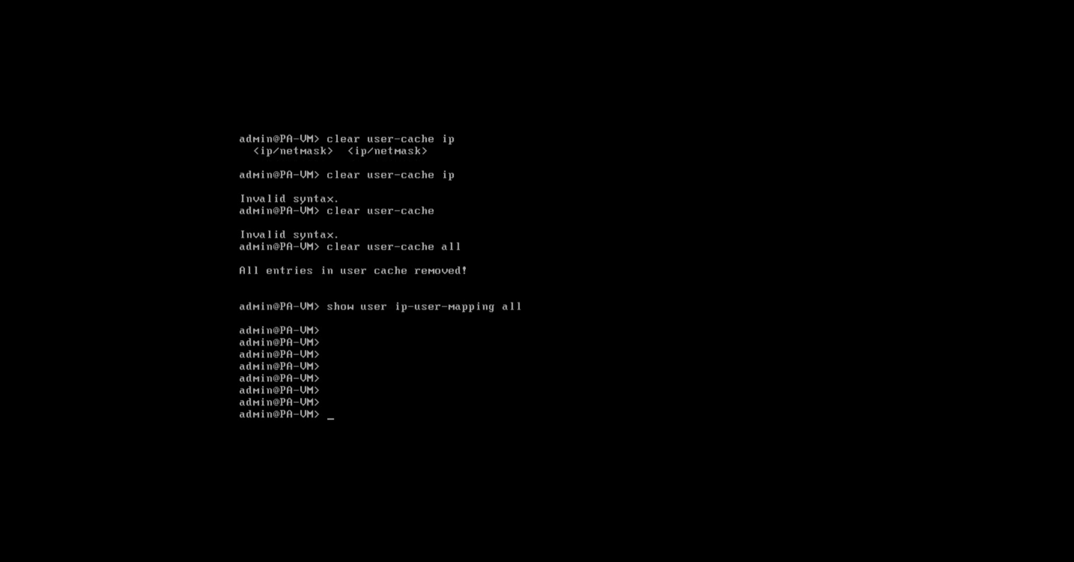
Step: Run 'show user ip-user-mapping all' on the CLI, showing 192.168.2.100 mapped
text(clesr)
key(Return)
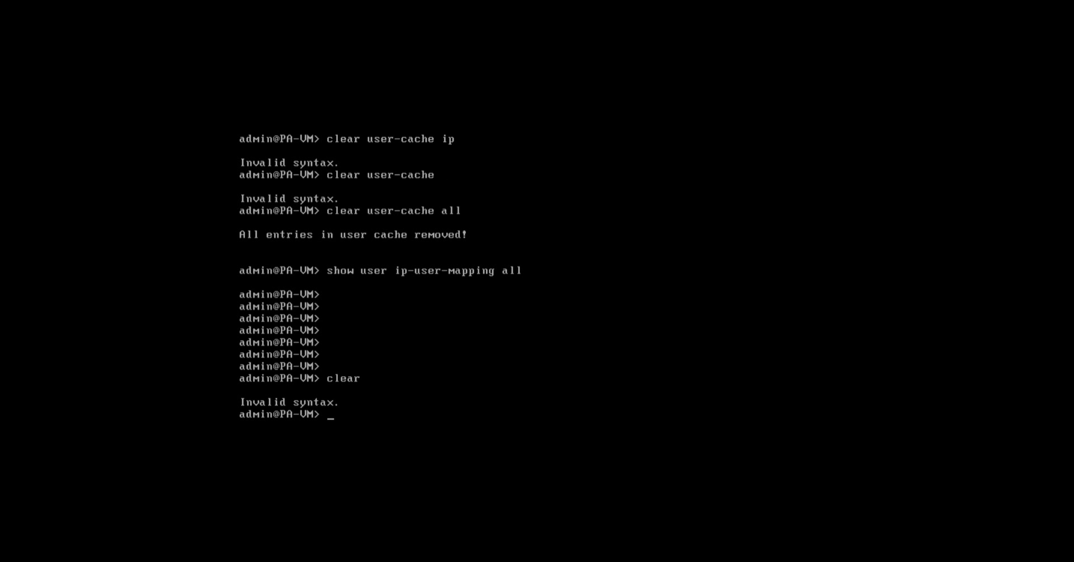
text(show session)
key(BackSpace)
key(BackSpace)
key(BackSpace)
key(BackSpace)
key(BackSpace)
key(BackSpace)
key(BackSpace)
key(BackSpace)
key(BackSpace)
key(BackSpace)
key(BackSpace)
text(ow user ip-)
key(Tab)
text(all)
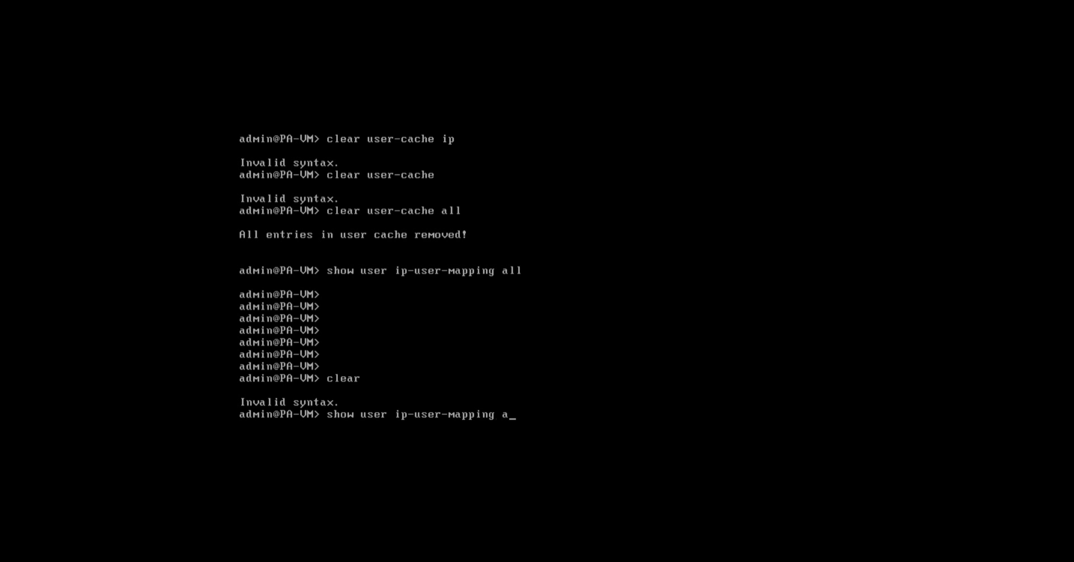
key(Return)
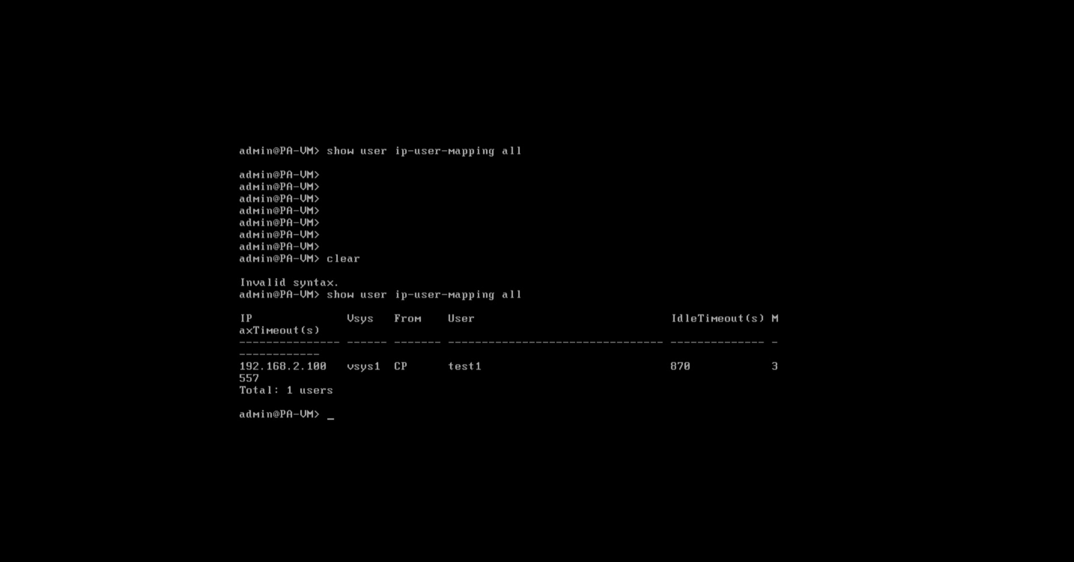